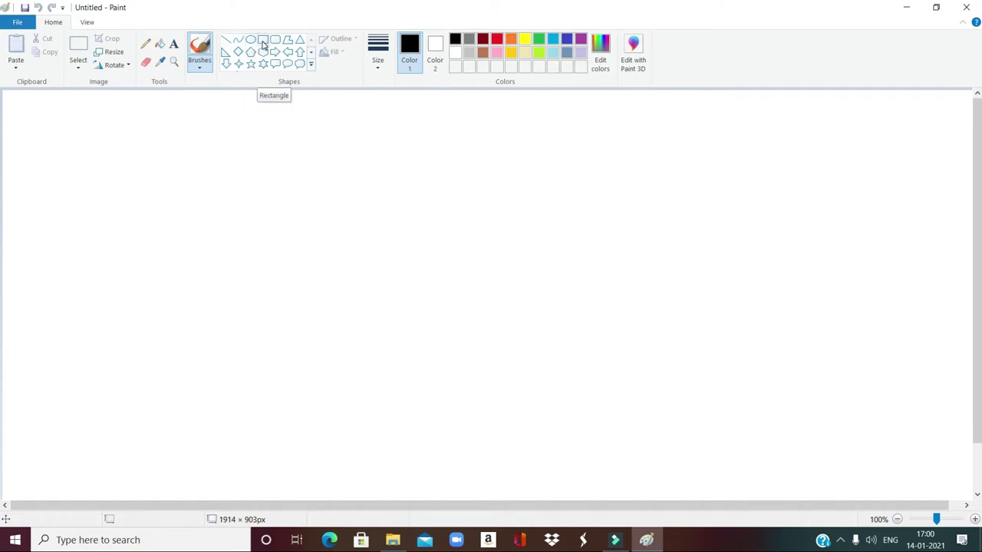
- Draw a black rectangle frame about 1196 × 662 px across most of the canvas
{"action": "left_click", "coordinate": [262, 42]}
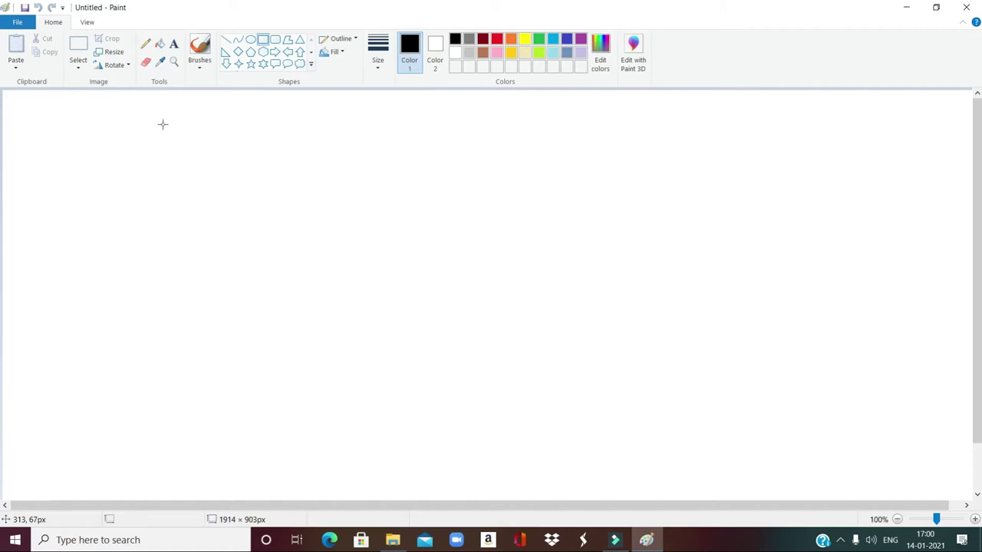
{"action": "left_click", "coordinate": [262, 43]}
{"action": "mouse_move", "coordinate": [142, 118]}
{"action": "left_mouse_down"}
{"action": "mouse_move", "coordinate": [314, 250]}
{"action": "mouse_move", "coordinate": [436, 363]}
{"action": "mouse_move", "coordinate": [590, 436]}
{"action": "mouse_move", "coordinate": [671, 457]}
{"action": "mouse_move", "coordinate": [754, 457]}
{"action": "left_mouse_up"}
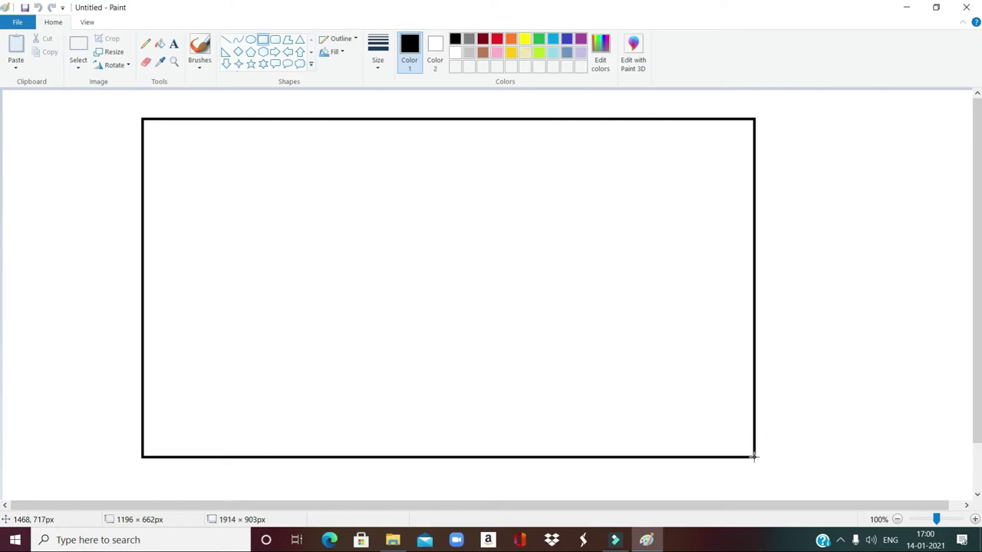
{"action": "left_click_drag", "start_coordinate": [754, 457], "coordinate": [755, 458]}
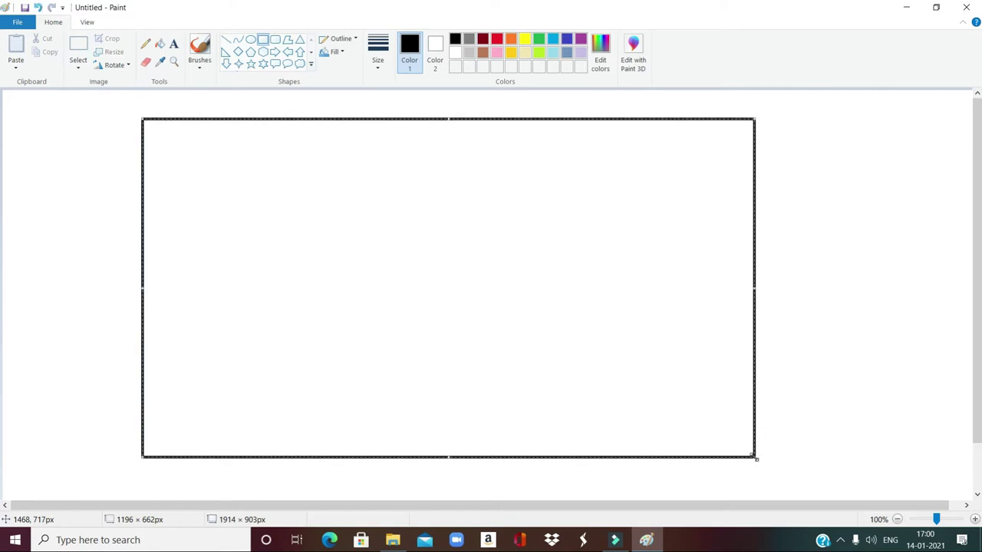
{"action": "left_click", "coordinate": [813, 356]}
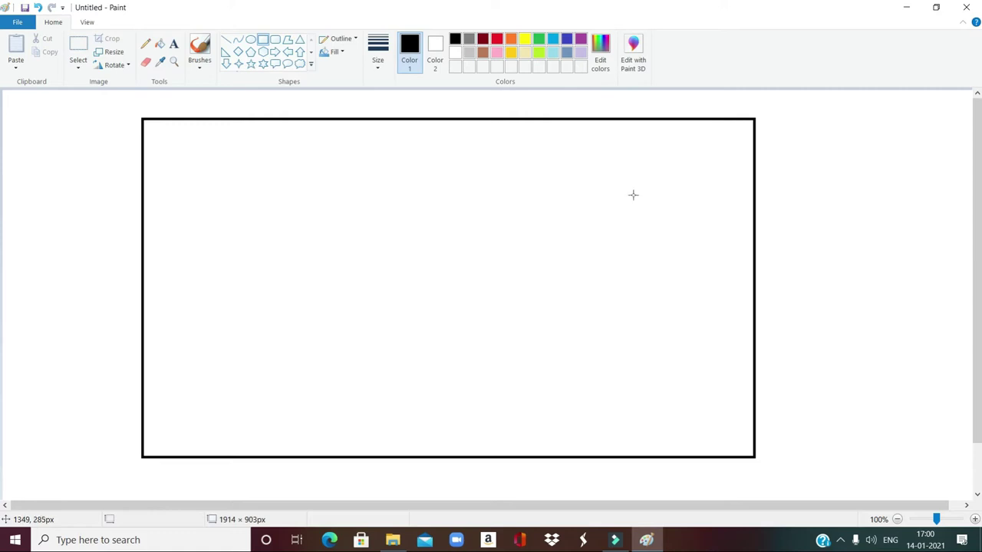
- Draw a roughly horizontal straight line across the frame, slightly below mid-height, from one side edge to the other
{"action": "left_click", "coordinate": [228, 44]}
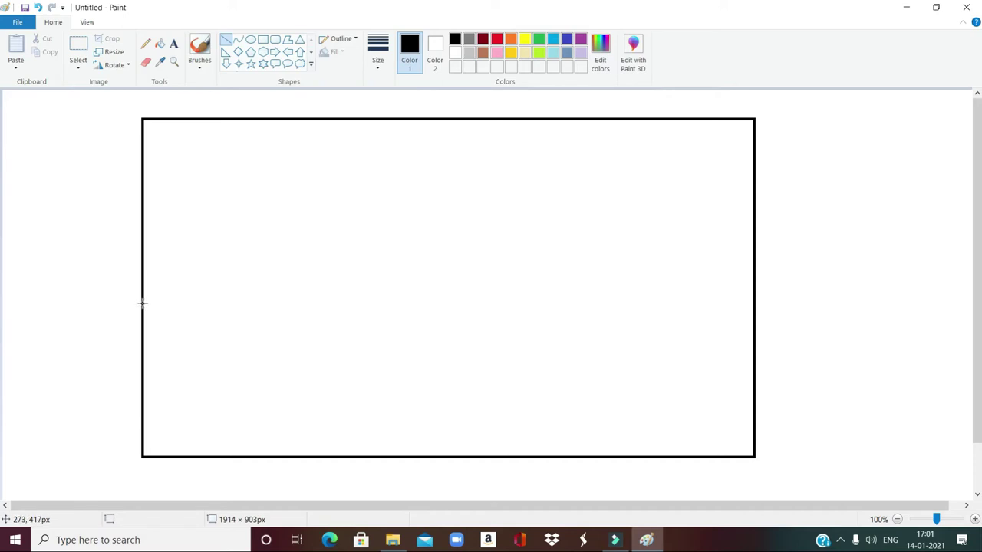
{"action": "left_click_drag", "start_coordinate": [142, 303], "coordinate": [755, 308]}
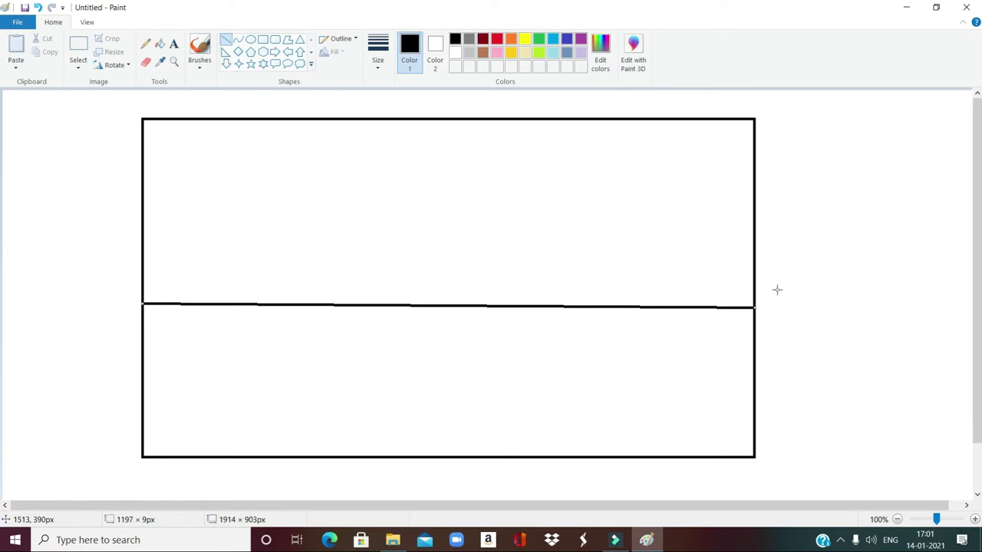
{"action": "left_click", "coordinate": [777, 289]}
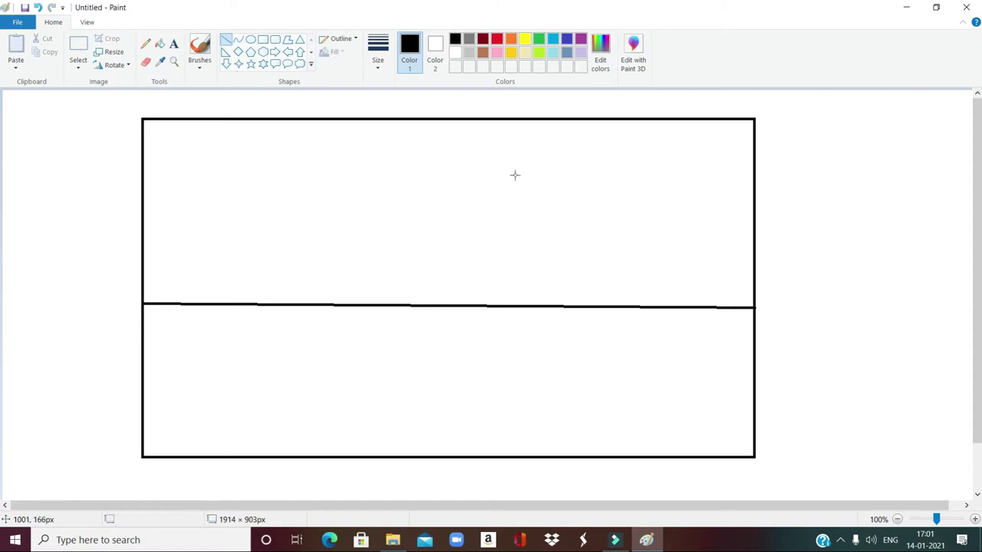
- Draw an upright oval about 84 × 122 px below the dividing line near the frame's left edge and nudge it slightly down and left
{"action": "left_click", "coordinate": [252, 42]}
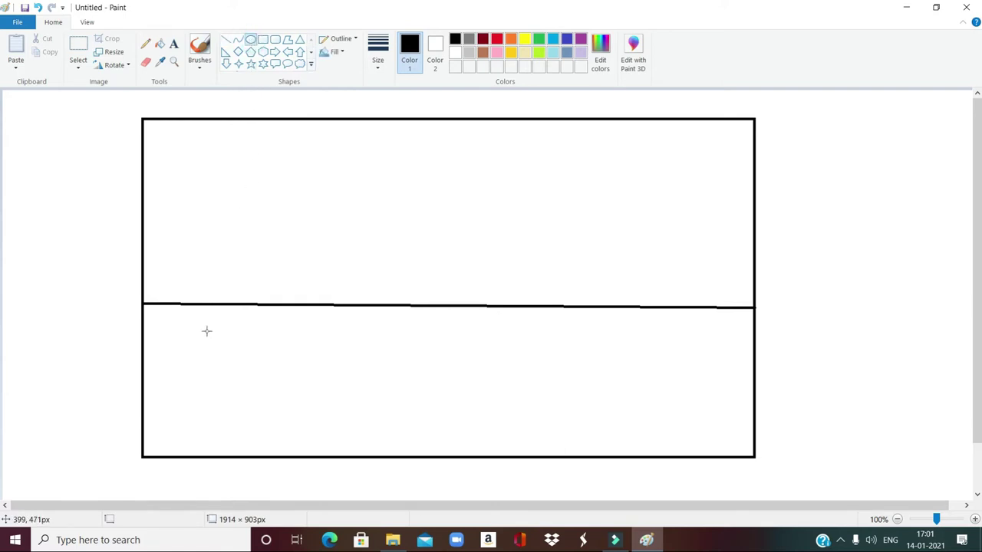
{"action": "left_click_drag", "start_coordinate": [205, 332], "coordinate": [247, 394]}
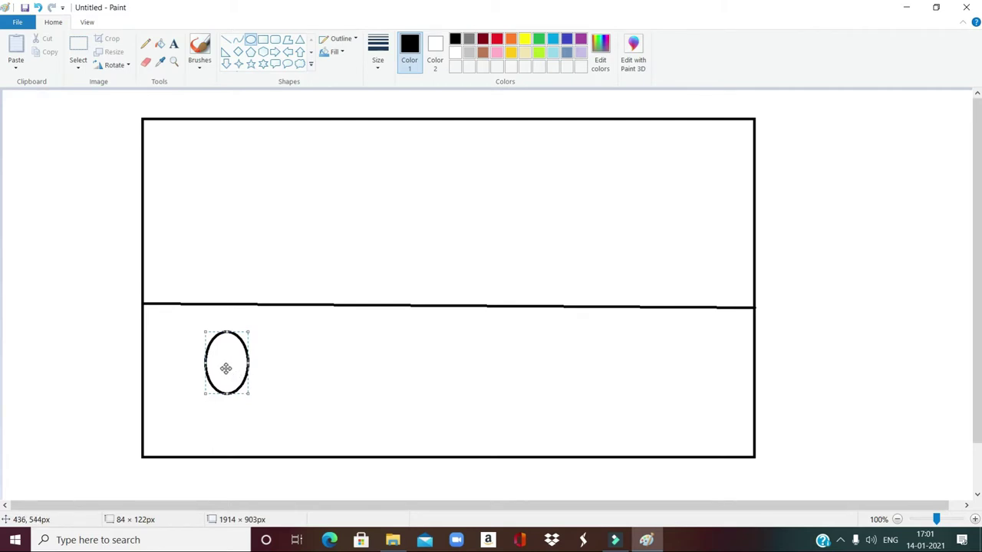
{"action": "mouse_move", "coordinate": [225, 368]}
{"action": "left_mouse_down"}
{"action": "mouse_move", "coordinate": [199, 368]}
{"action": "mouse_move", "coordinate": [255, 382]}
{"action": "mouse_move", "coordinate": [210, 379]}
{"action": "mouse_move", "coordinate": [230, 377]}
{"action": "mouse_move", "coordinate": [220, 374]}
{"action": "left_mouse_up"}
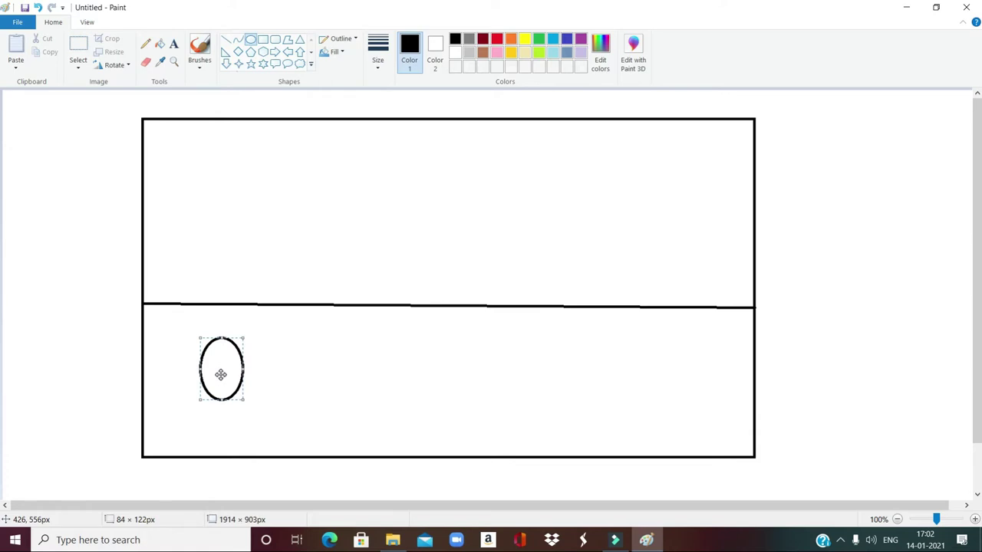
{"action": "left_click", "coordinate": [267, 356]}
- Draw two more upright ovals, about 94 × 127 px and 92 × 131 px, spaced in a row to the right of the first
{"action": "left_click", "coordinate": [251, 40]}
{"action": "left_click_drag", "start_coordinate": [313, 343], "coordinate": [362, 409]}
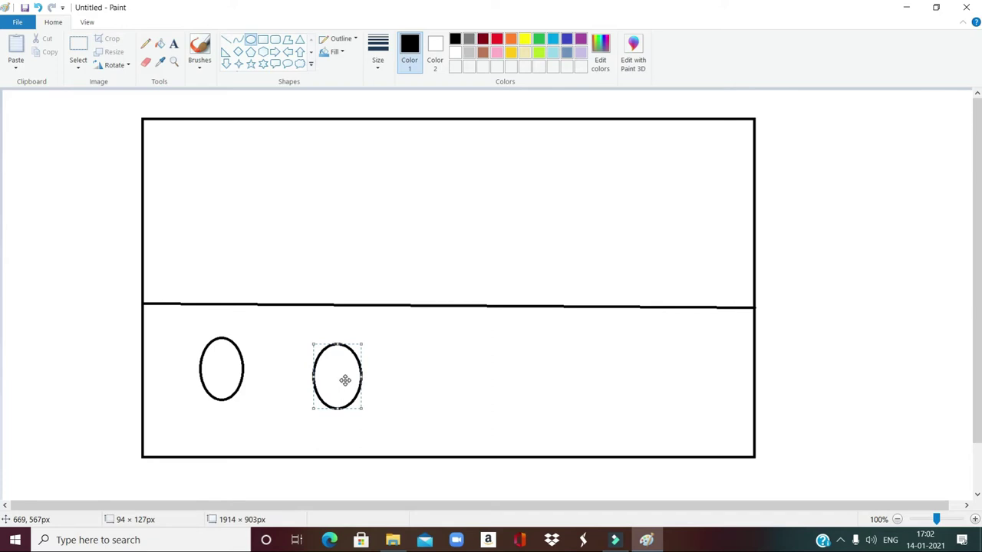
{"action": "left_click", "coordinate": [345, 381]}
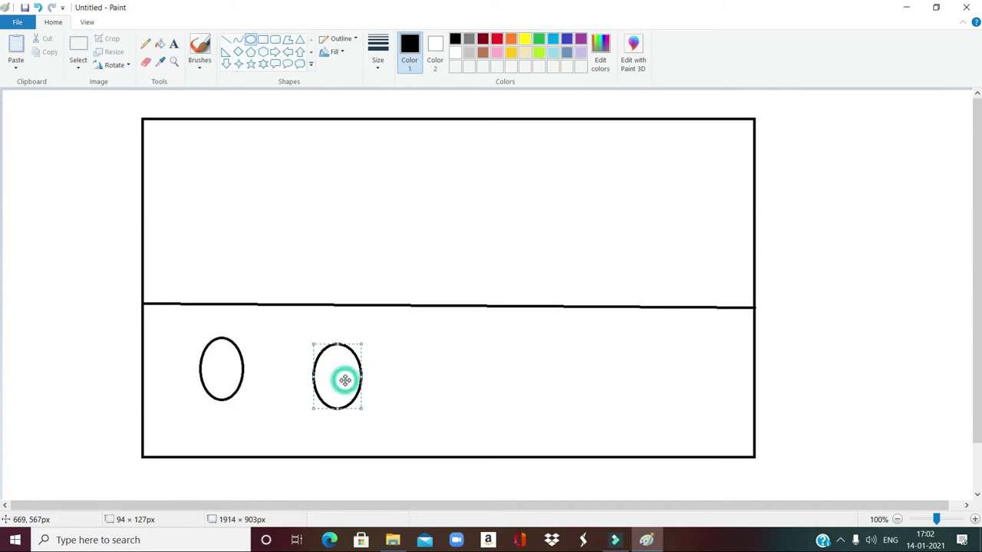
{"action": "mouse_move", "coordinate": [335, 375]}
{"action": "left_mouse_down"}
{"action": "mouse_move", "coordinate": [346, 368]}
{"action": "mouse_move", "coordinate": [325, 376]}
{"action": "mouse_move", "coordinate": [392, 372]}
{"action": "mouse_move", "coordinate": [355, 383]}
{"action": "mouse_move", "coordinate": [363, 377]}
{"action": "mouse_move", "coordinate": [327, 375]}
{"action": "mouse_move", "coordinate": [349, 374]}
{"action": "left_mouse_up"}
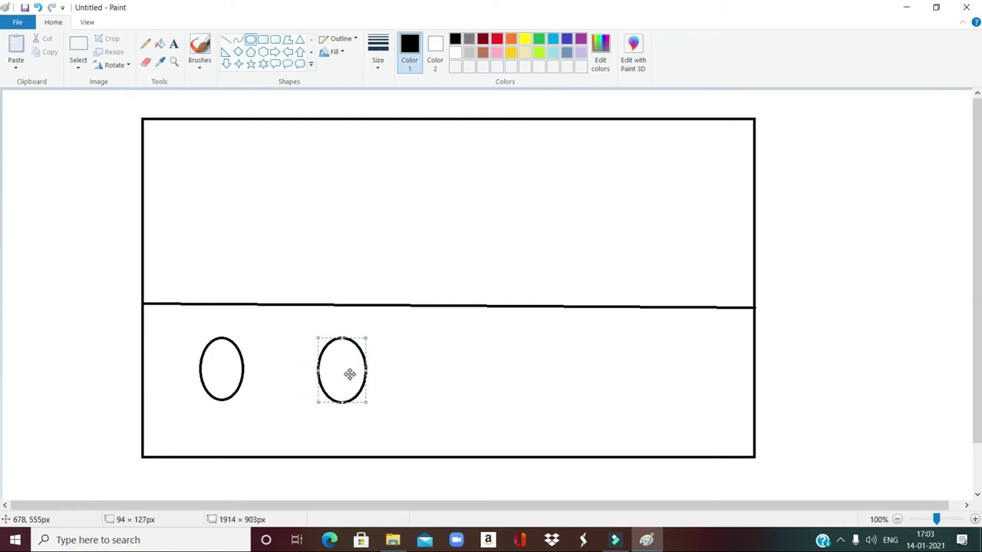
{"action": "left_click", "coordinate": [392, 358]}
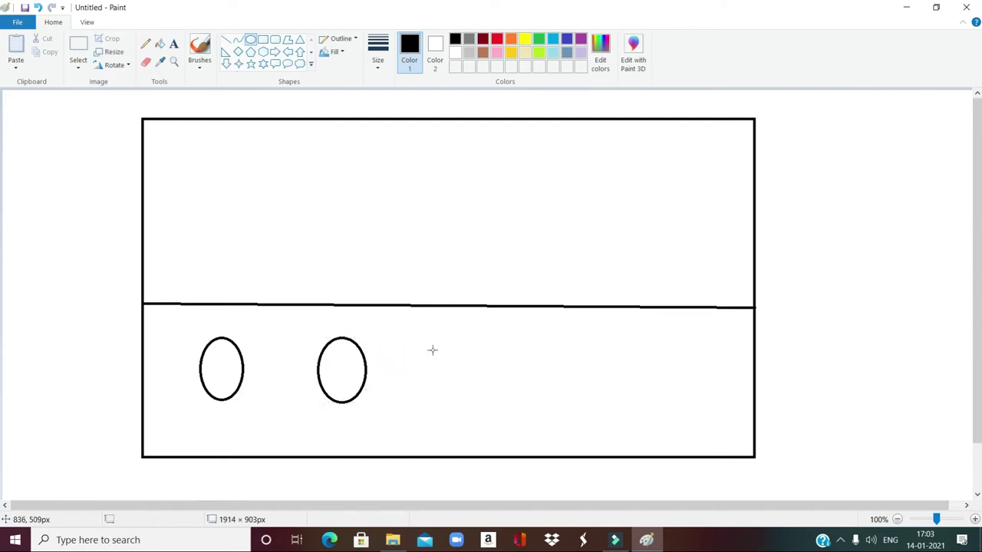
{"action": "left_click_drag", "start_coordinate": [453, 348], "coordinate": [479, 379]}
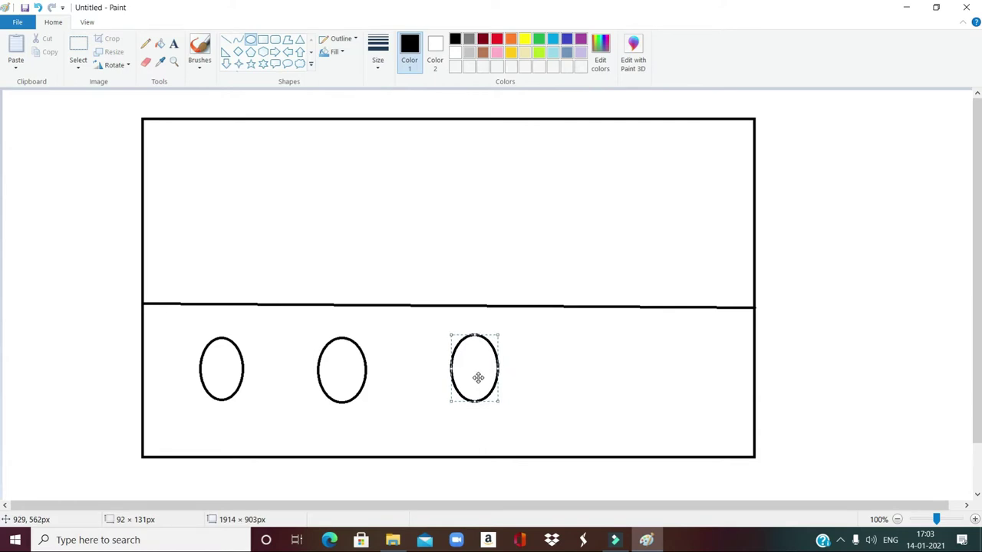
{"action": "left_click", "coordinate": [521, 384]}
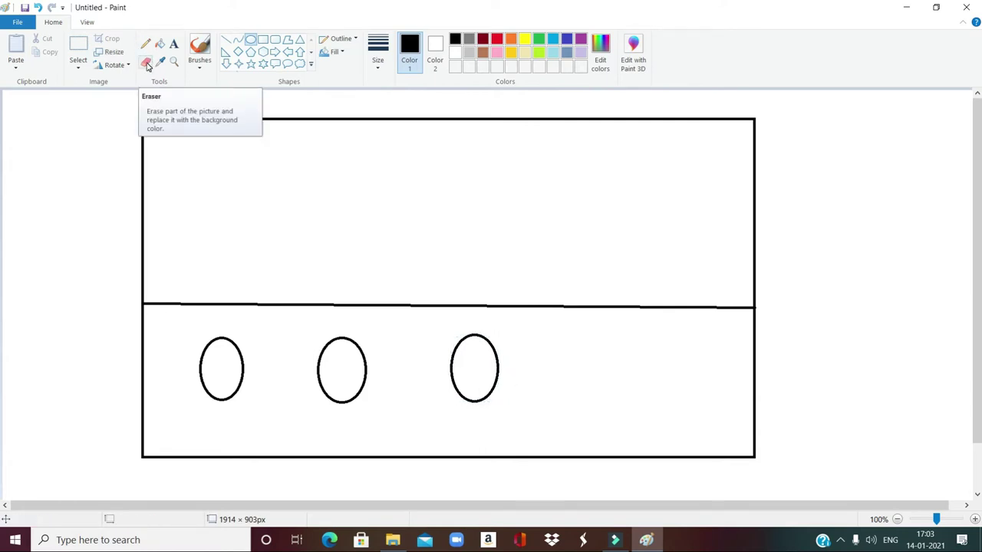
- Erase the left side of each of the three ovals, leaving them open on that side
{"action": "left_click", "coordinate": [145, 63]}
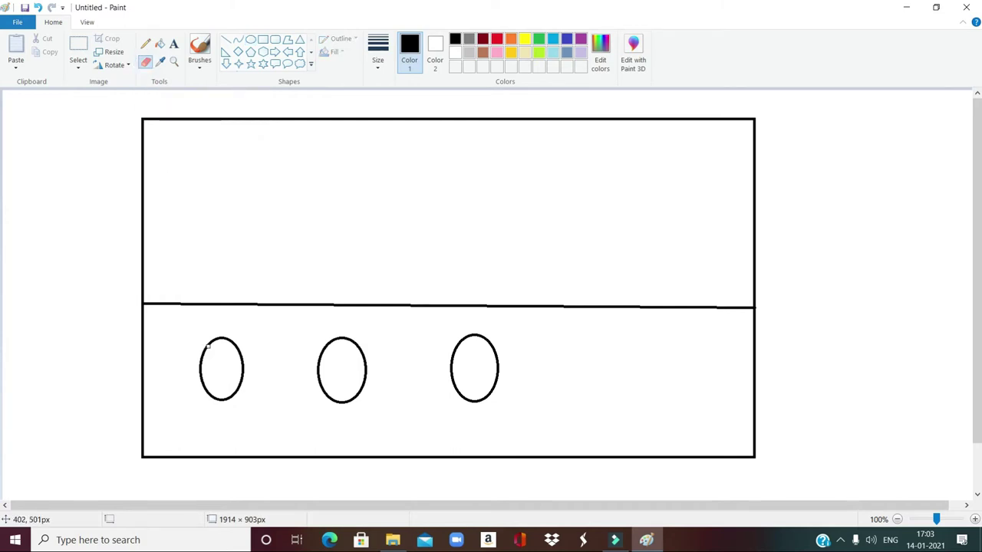
{"action": "left_click", "coordinate": [207, 346]}
{"action": "left_click_drag", "start_coordinate": [207, 346], "coordinate": [207, 392]}
{"action": "left_click", "coordinate": [323, 348]}
{"action": "left_click_drag", "start_coordinate": [321, 353], "coordinate": [322, 386]}
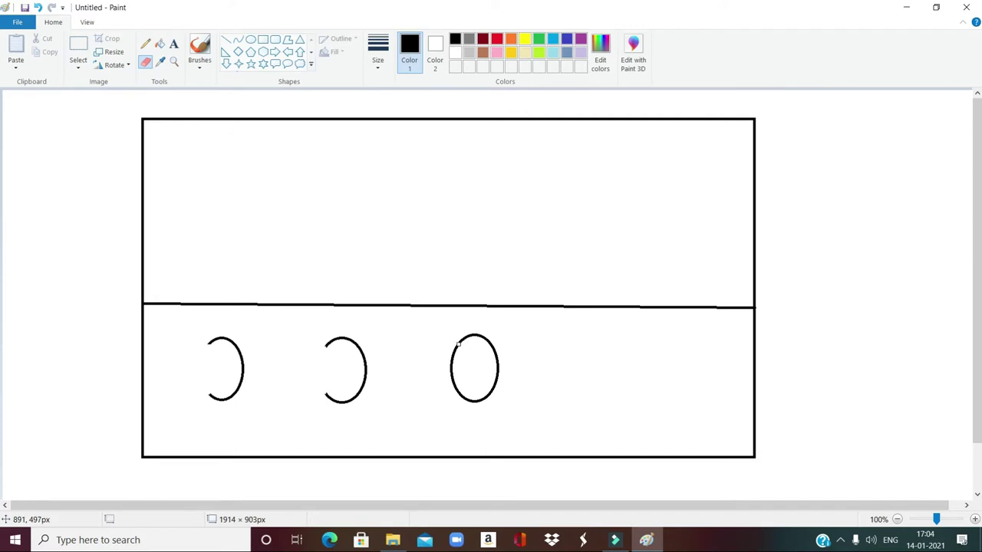
{"action": "left_click", "coordinate": [458, 346]}
- Try to close the first oval's open left side with a thin freehand Pencil stroke
{"action": "left_click", "coordinate": [146, 45]}
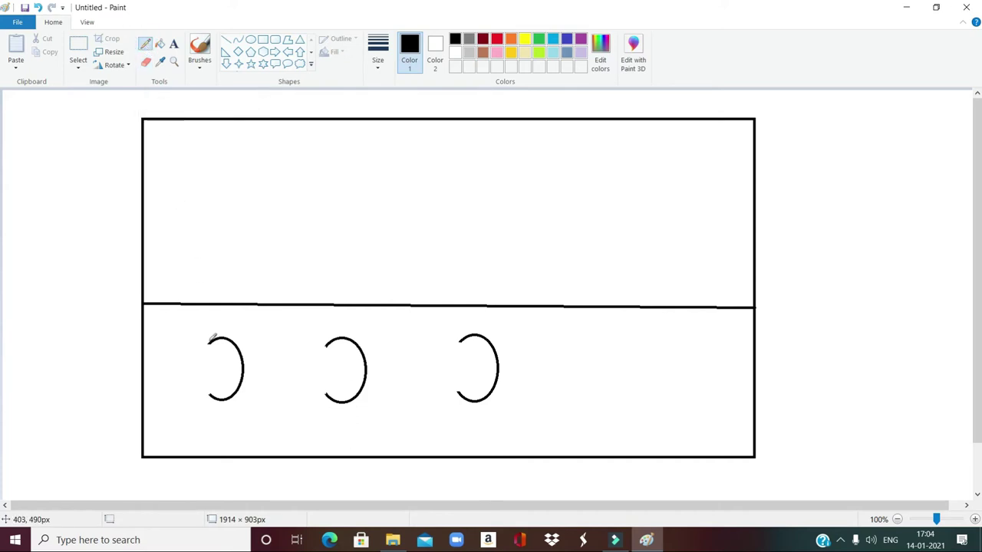
{"action": "left_click", "coordinate": [209, 343]}
{"action": "mouse_move", "coordinate": [206, 351]}
{"action": "left_mouse_down"}
{"action": "mouse_move", "coordinate": [199, 371]}
{"action": "mouse_move", "coordinate": [211, 393]}
{"action": "mouse_move", "coordinate": [202, 377]}
{"action": "mouse_move", "coordinate": [209, 343]}
{"action": "left_mouse_up"}
- Undo the thin stroke and redraw the first oval's left edge plus an inner curve with a 4 px Pencil
{"action": "left_click", "coordinate": [376, 66]}
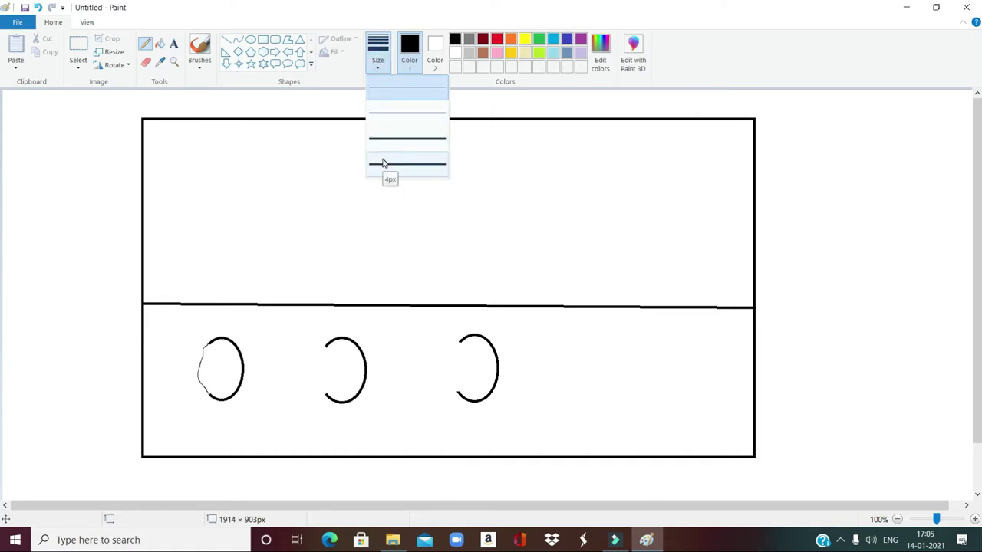
{"action": "left_click", "coordinate": [383, 163]}
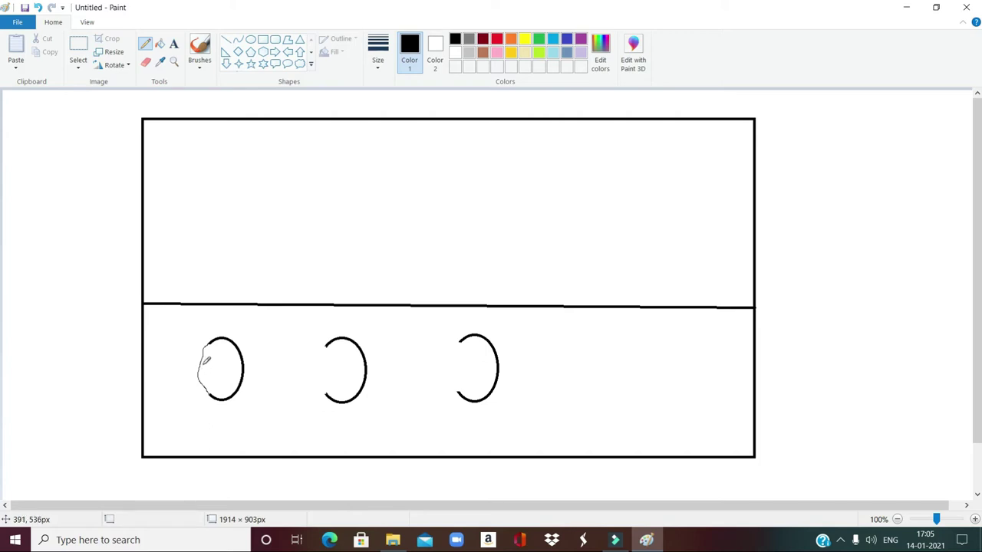
{"action": "left_click", "coordinate": [37, 8]}
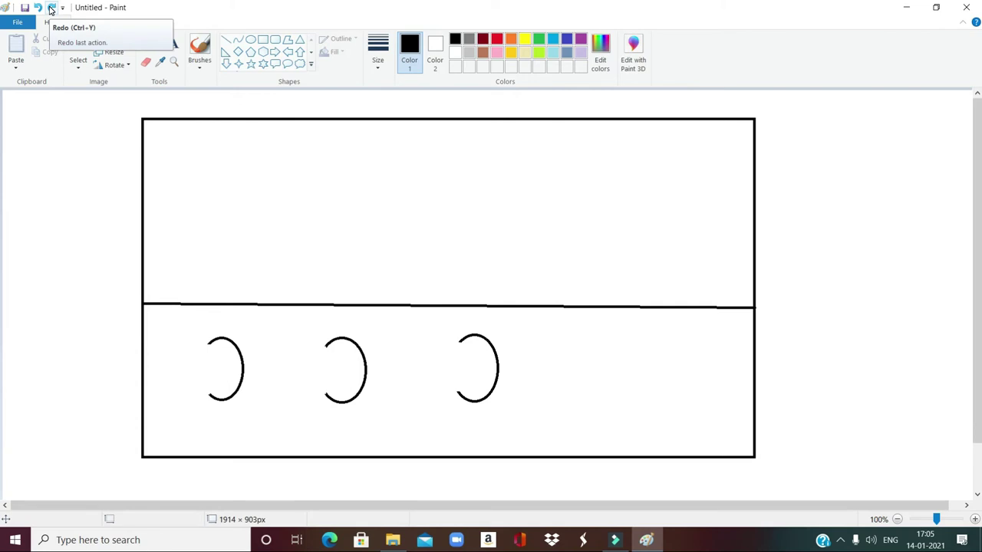
{"action": "left_click", "coordinate": [51, 8]}
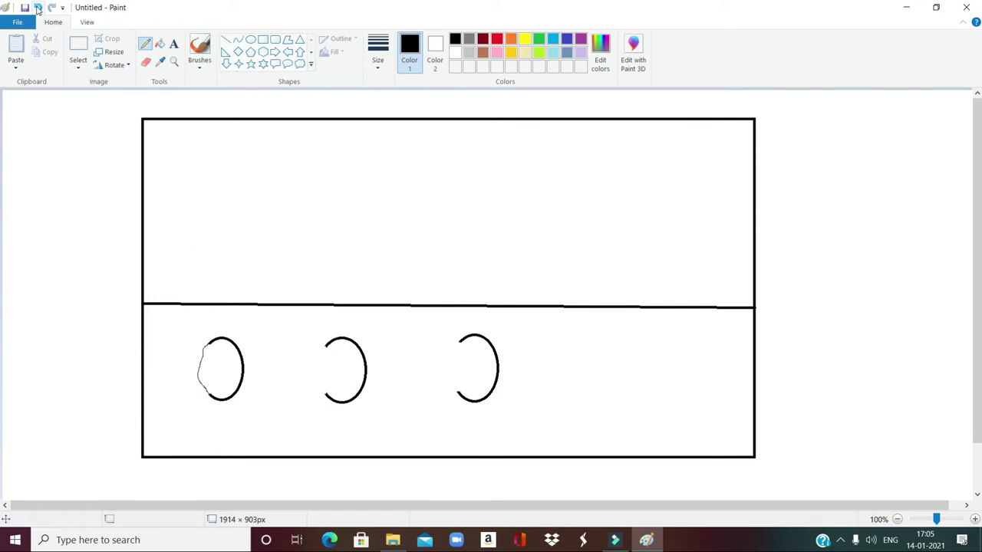
{"action": "left_click", "coordinate": [39, 8]}
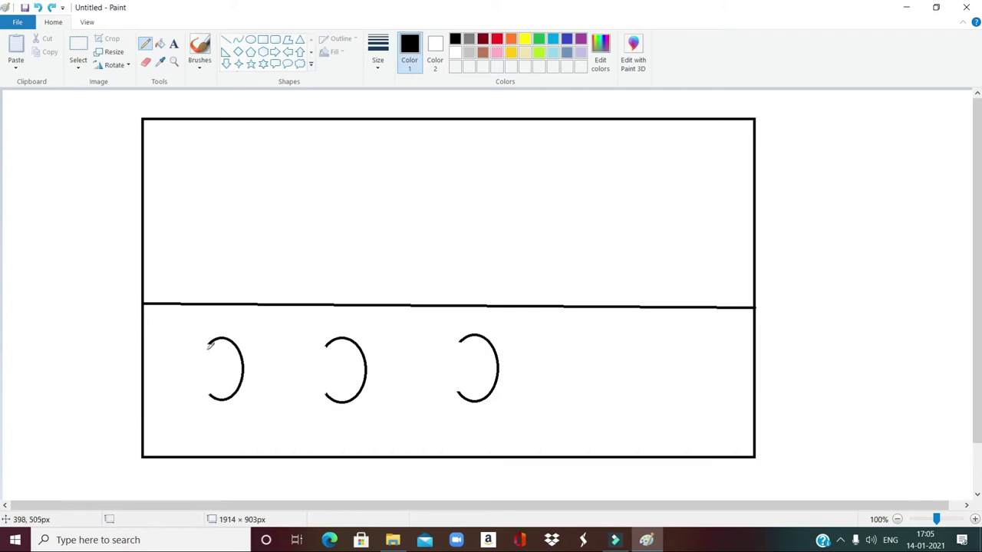
{"action": "mouse_move", "coordinate": [209, 343]}
{"action": "left_mouse_down"}
{"action": "mouse_move", "coordinate": [212, 393]}
{"action": "mouse_move", "coordinate": [223, 363]}
{"action": "mouse_move", "coordinate": [213, 340]}
{"action": "left_mouse_up"}
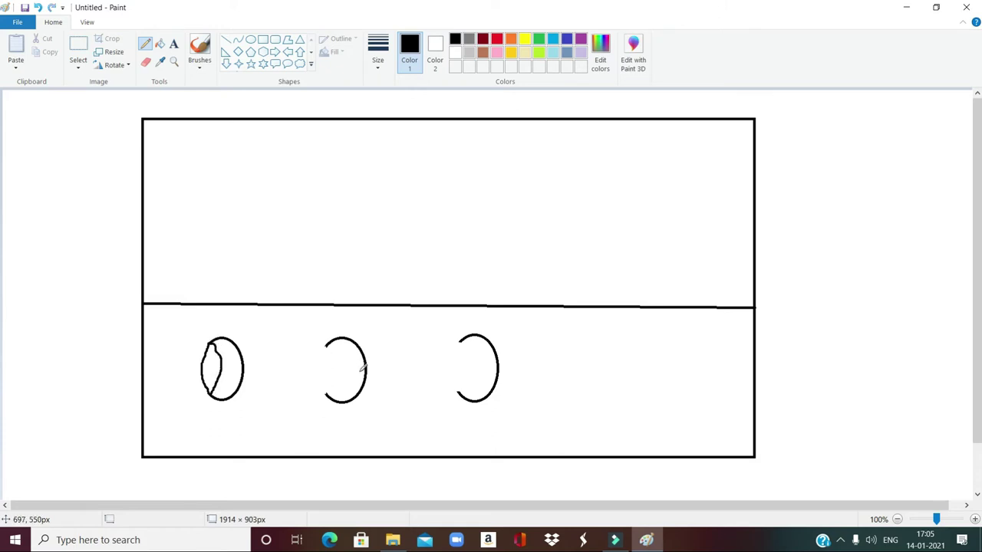
- Draw a freehand sprout from the dividing line down past the second oval's open side, and add an inner curve inside that oval
{"action": "left_click", "coordinate": [333, 304]}
{"action": "left_click_drag", "start_coordinate": [330, 307], "coordinate": [326, 422]}
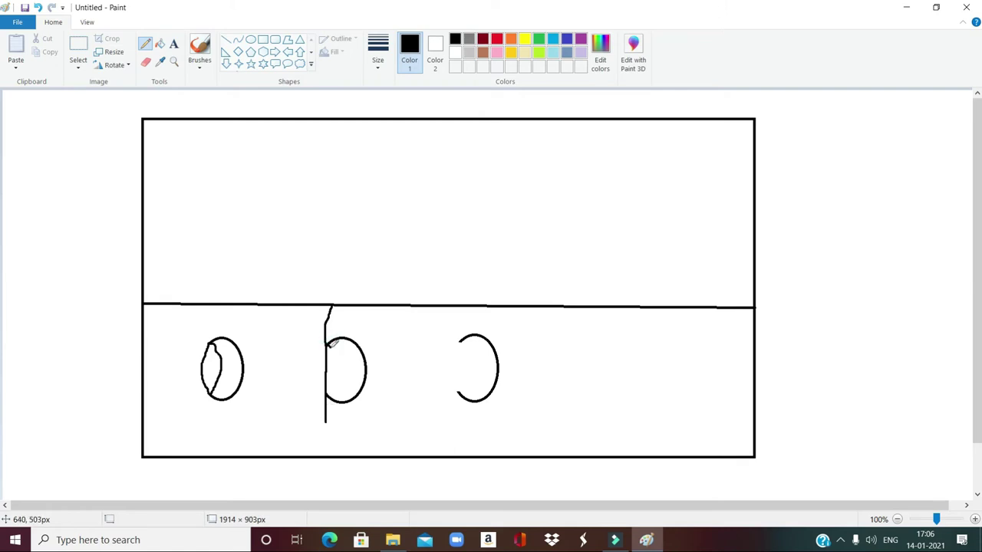
{"action": "left_click_drag", "start_coordinate": [329, 348], "coordinate": [327, 394]}
- Draw a freehand stem from above the dividing line down along the third oval's open side, ending in small branching roots
{"action": "left_click", "coordinate": [473, 258]}
{"action": "left_click_drag", "start_coordinate": [473, 257], "coordinate": [462, 359]}
{"action": "left_click_drag", "start_coordinate": [459, 376], "coordinate": [452, 422]}
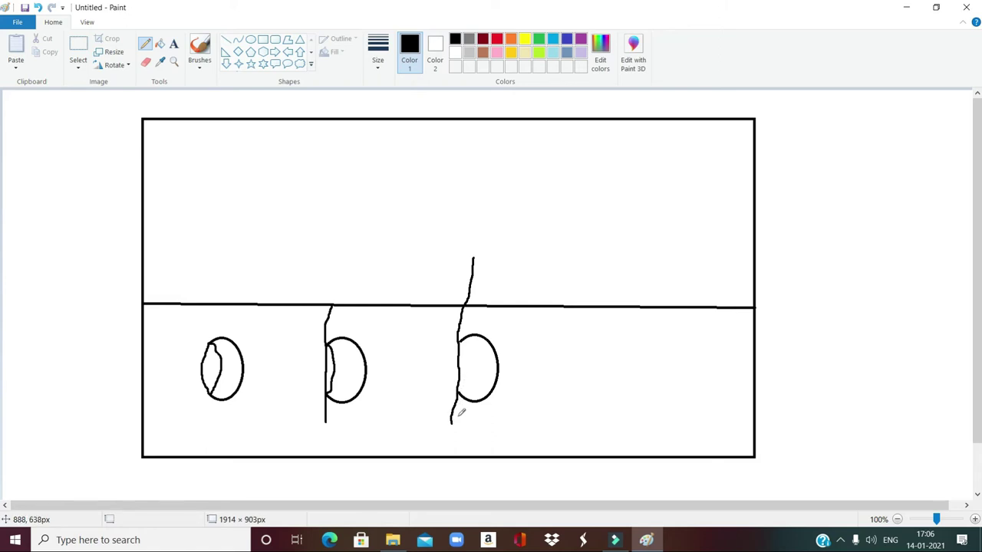
{"action": "left_click", "coordinate": [456, 406]}
{"action": "mouse_move", "coordinate": [458, 402]}
{"action": "left_mouse_down"}
{"action": "mouse_move", "coordinate": [468, 425]}
{"action": "mouse_move", "coordinate": [458, 407]}
{"action": "mouse_move", "coordinate": [460, 427]}
{"action": "left_mouse_up"}
- Add the inner curve inside the third oval and draw an upright leaf and a right-pointing leaf on its stem
{"action": "left_click", "coordinate": [459, 340]}
{"action": "mouse_move", "coordinate": [463, 343]}
{"action": "left_mouse_down"}
{"action": "mouse_move", "coordinate": [469, 378]}
{"action": "mouse_move", "coordinate": [461, 389]}
{"action": "left_mouse_up"}
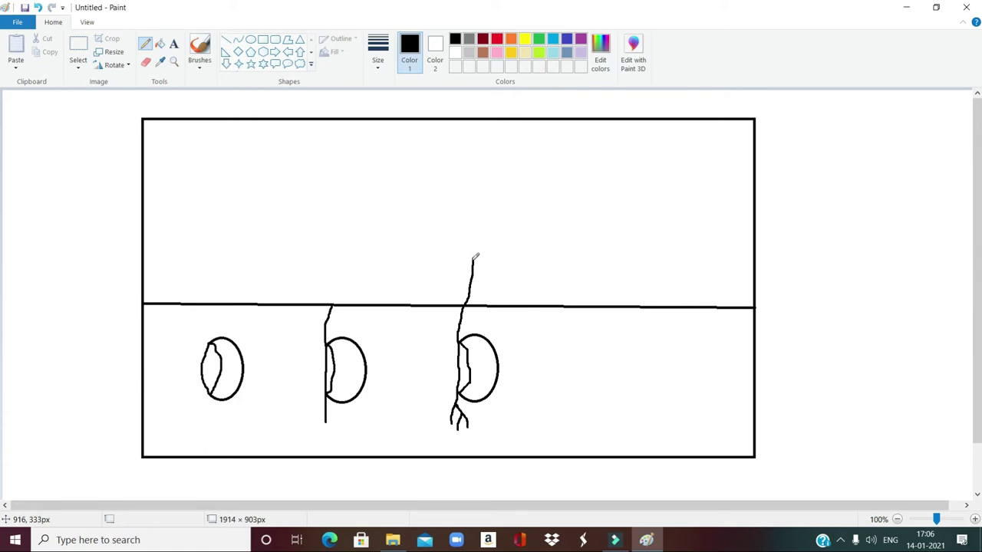
{"action": "mouse_move", "coordinate": [474, 260]}
{"action": "left_mouse_down"}
{"action": "mouse_move", "coordinate": [460, 235]}
{"action": "mouse_move", "coordinate": [464, 187]}
{"action": "mouse_move", "coordinate": [490, 235]}
{"action": "mouse_move", "coordinate": [475, 261]}
{"action": "mouse_move", "coordinate": [514, 253]}
{"action": "mouse_move", "coordinate": [549, 267]}
{"action": "left_mouse_up"}
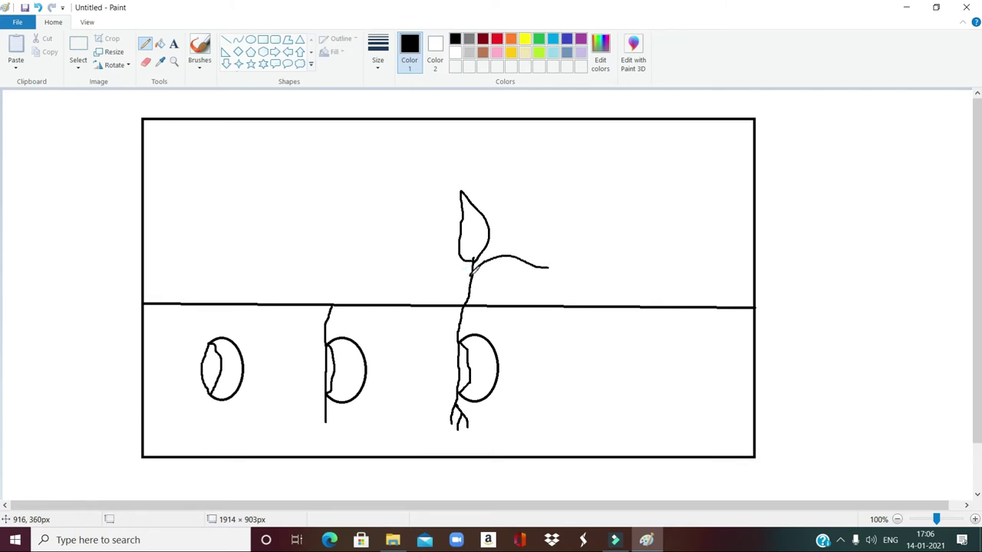
{"action": "mouse_move", "coordinate": [472, 270]}
{"action": "left_mouse_down"}
{"action": "mouse_move", "coordinate": [490, 284]}
{"action": "mouse_move", "coordinate": [551, 266]}
{"action": "left_mouse_up"}
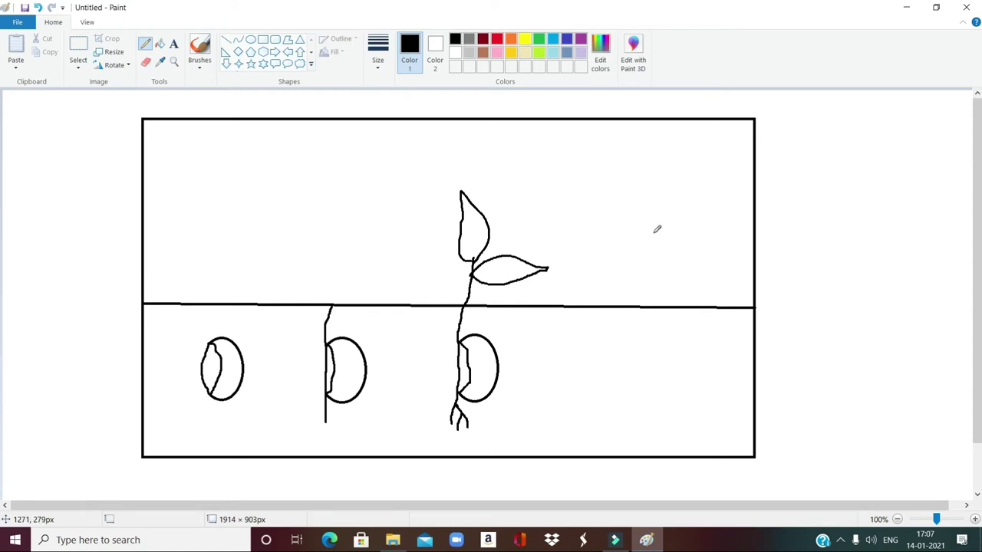
- Draw a fourth plant's long stem crossing the dividing line near the frame's right side, with several branching roots spreading at its base
{"action": "mouse_move", "coordinate": [653, 233]}
{"action": "left_mouse_down"}
{"action": "mouse_move", "coordinate": [656, 395]}
{"action": "mouse_move", "coordinate": [669, 430]}
{"action": "left_mouse_up"}
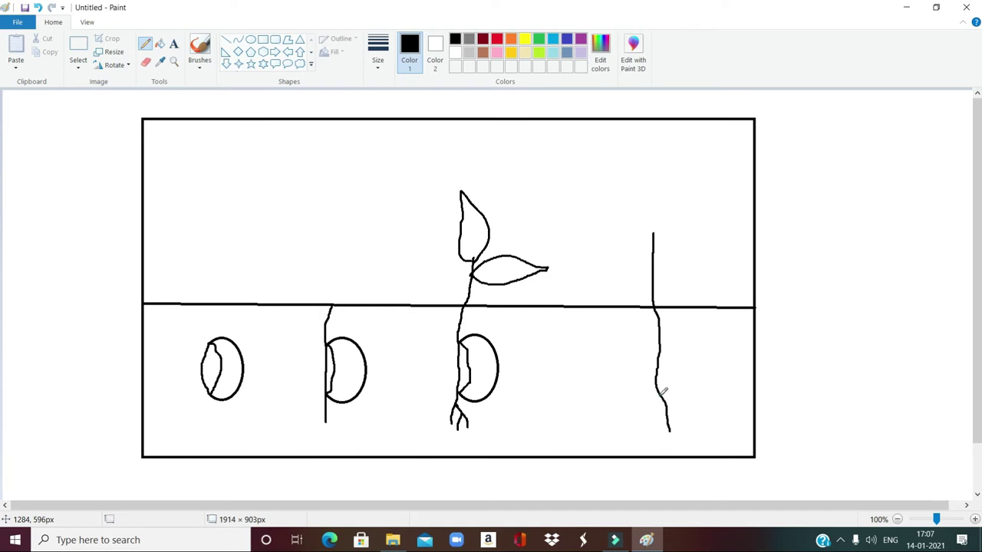
{"action": "left_click_drag", "start_coordinate": [660, 394], "coordinate": [637, 428]}
{"action": "left_click_drag", "start_coordinate": [656, 403], "coordinate": [663, 428]}
{"action": "mouse_move", "coordinate": [657, 386]}
{"action": "left_mouse_down"}
{"action": "mouse_move", "coordinate": [680, 389]}
{"action": "mouse_move", "coordinate": [699, 408]}
{"action": "left_mouse_up"}
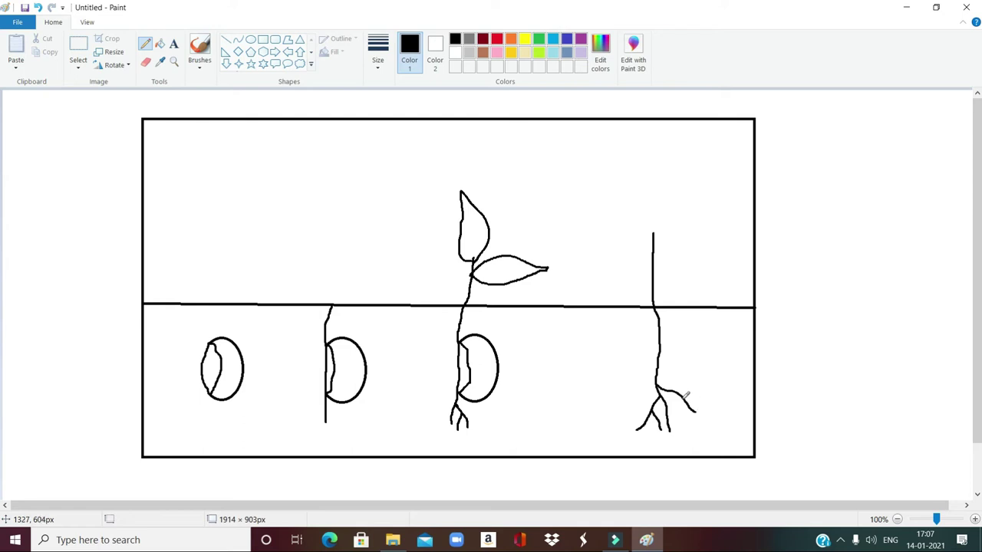
{"action": "left_click", "coordinate": [682, 395]}
{"action": "mouse_move", "coordinate": [682, 396]}
{"action": "left_mouse_down"}
{"action": "mouse_move", "coordinate": [719, 398]}
{"action": "mouse_move", "coordinate": [671, 391]}
{"action": "mouse_move", "coordinate": [683, 419]}
{"action": "left_mouse_up"}
{"action": "left_click_drag", "start_coordinate": [660, 361], "coordinate": [623, 405]}
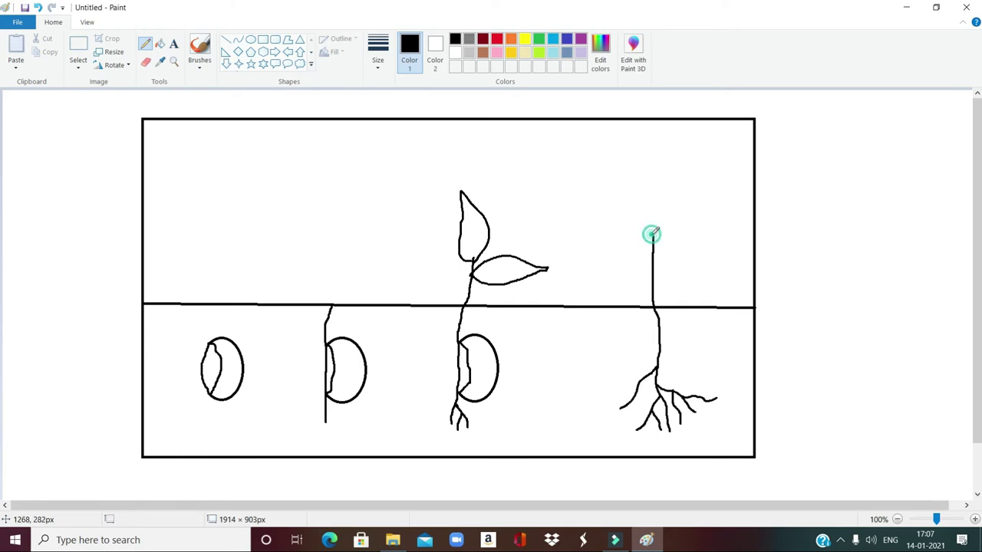
- Draw three freehand leaves on the fourth plant's stem: one upright at its tip, one pointing right and one pointing left
{"action": "mouse_move", "coordinate": [653, 234]}
{"action": "left_mouse_down"}
{"action": "mouse_move", "coordinate": [634, 207]}
{"action": "mouse_move", "coordinate": [656, 163]}
{"action": "mouse_move", "coordinate": [677, 212]}
{"action": "mouse_move", "coordinate": [653, 235]}
{"action": "mouse_move", "coordinate": [651, 265]}
{"action": "mouse_move", "coordinate": [688, 242]}
{"action": "mouse_move", "coordinate": [724, 244]}
{"action": "left_mouse_up"}
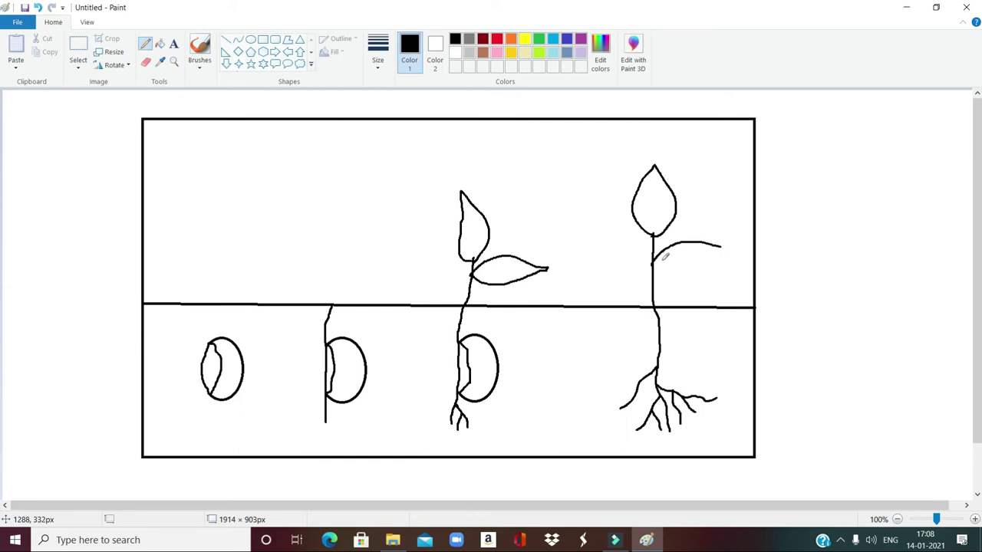
{"action": "mouse_move", "coordinate": [651, 264]}
{"action": "left_mouse_down"}
{"action": "mouse_move", "coordinate": [681, 278]}
{"action": "mouse_move", "coordinate": [725, 243]}
{"action": "left_mouse_up"}
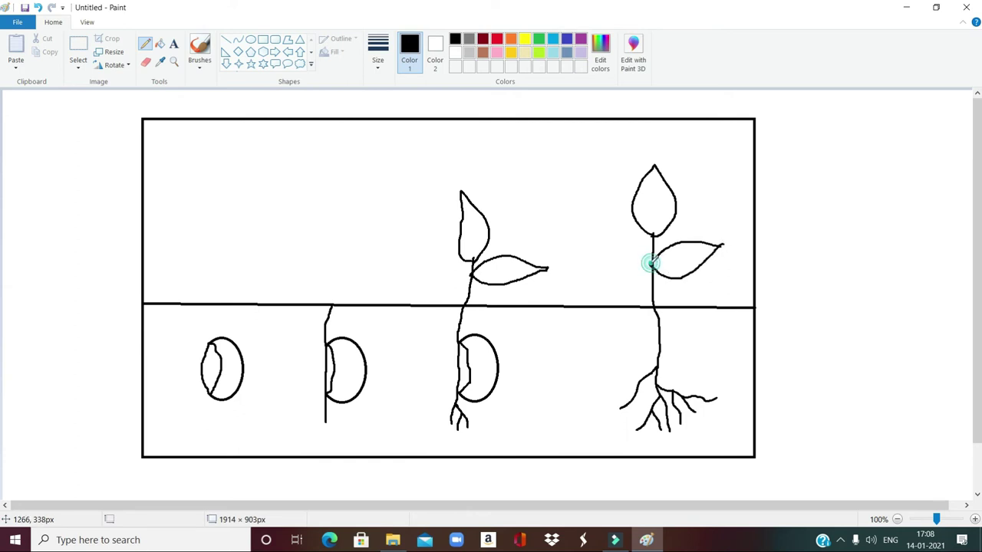
{"action": "mouse_move", "coordinate": [652, 263]}
{"action": "left_mouse_down"}
{"action": "mouse_move", "coordinate": [641, 245]}
{"action": "mouse_move", "coordinate": [577, 250]}
{"action": "left_mouse_up"}
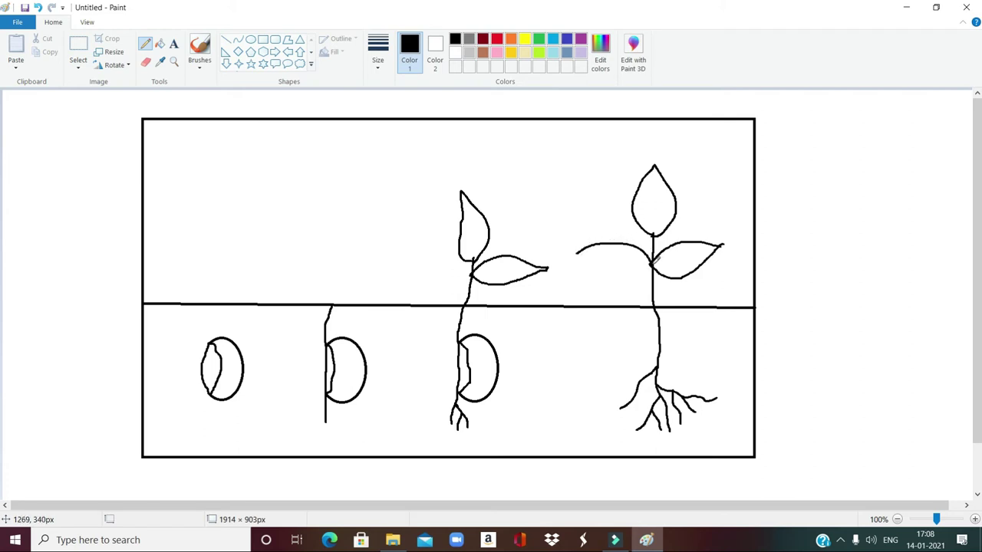
{"action": "mouse_move", "coordinate": [652, 268]}
{"action": "left_mouse_down"}
{"action": "mouse_move", "coordinate": [622, 284]}
{"action": "mouse_move", "coordinate": [578, 253]}
{"action": "left_mouse_up"}
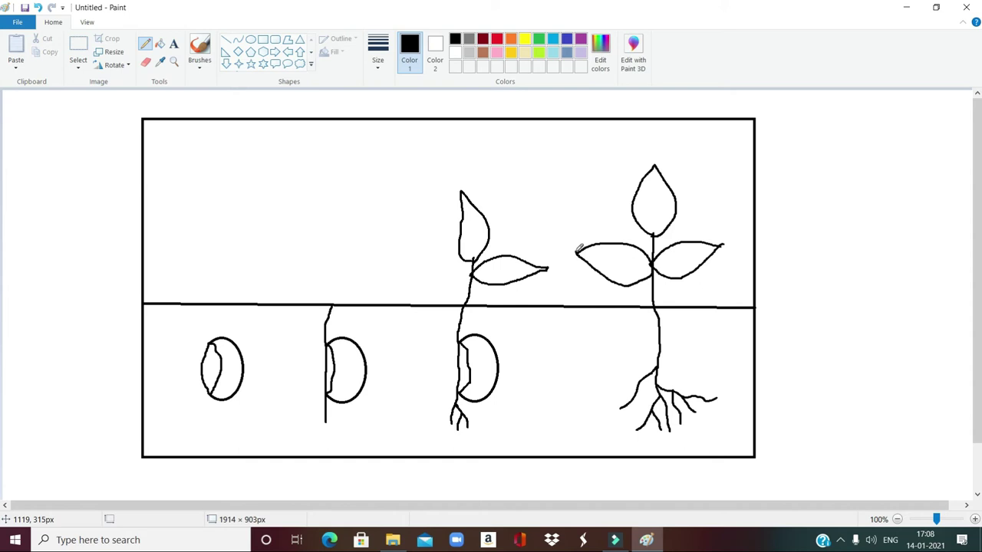
- Draw a black-outlined circle about 132 × 127 px for the sun, inside the frame's upper-left corner
{"action": "left_click", "coordinate": [252, 41]}
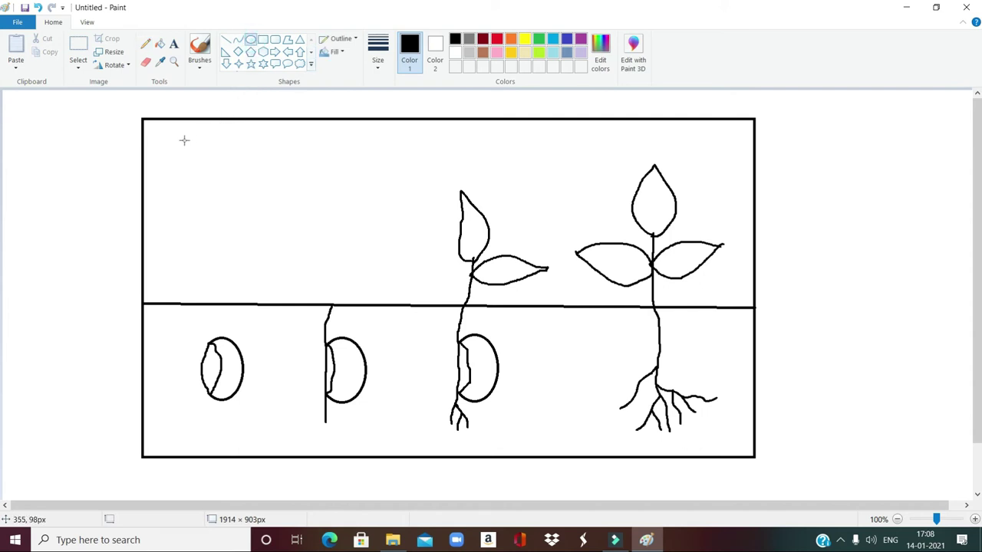
{"action": "left_click_drag", "start_coordinate": [185, 141], "coordinate": [251, 205]}
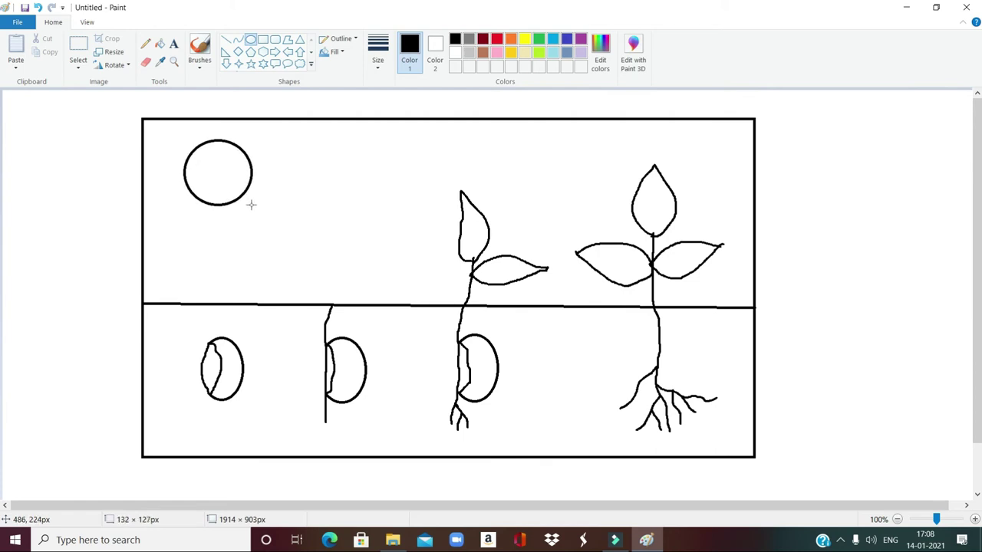
{"action": "left_click_drag", "start_coordinate": [251, 205], "coordinate": [251, 206]}
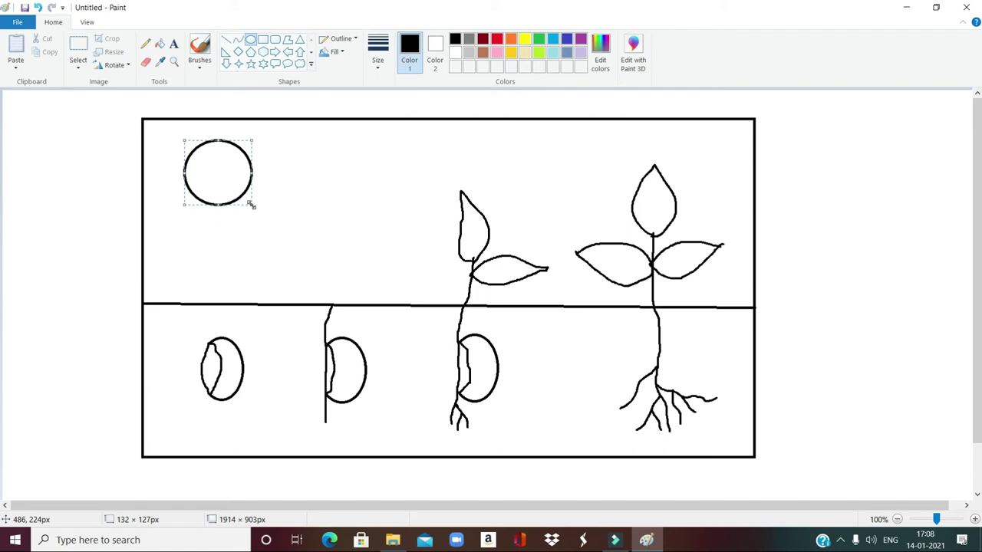
{"action": "left_click", "coordinate": [280, 166]}
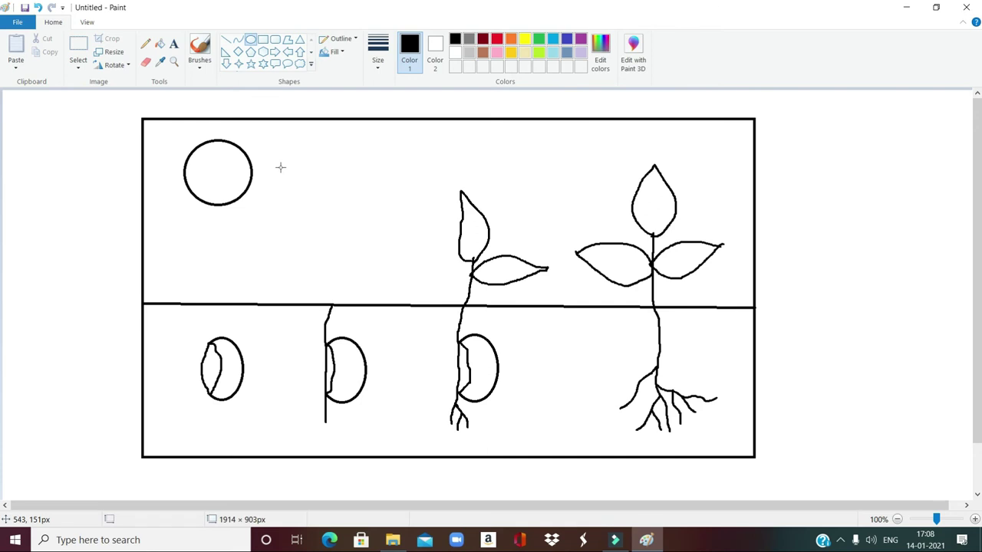
- Switch to the Fill with color tool and set the foreground colour to yellow
{"action": "left_click", "coordinate": [161, 46]}
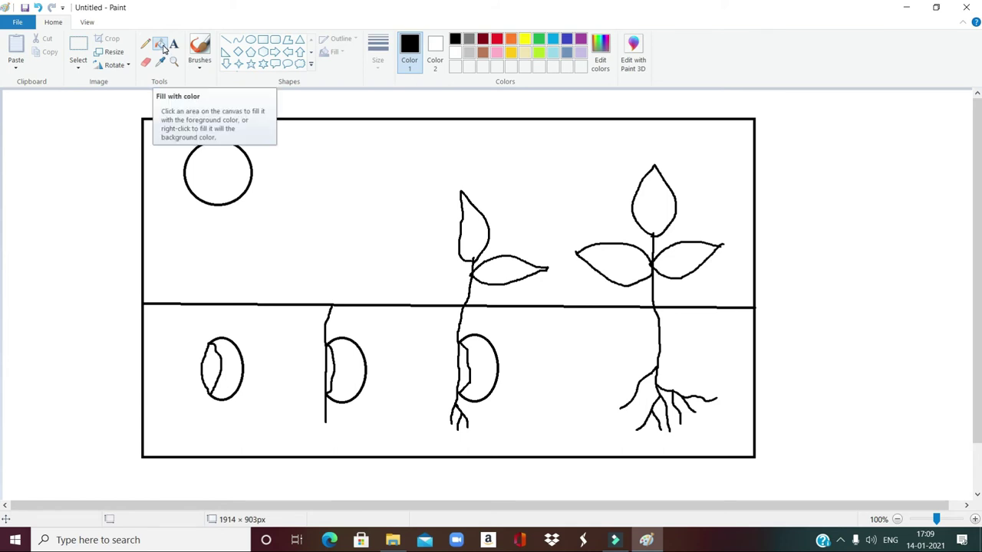
{"action": "left_click", "coordinate": [525, 39]}
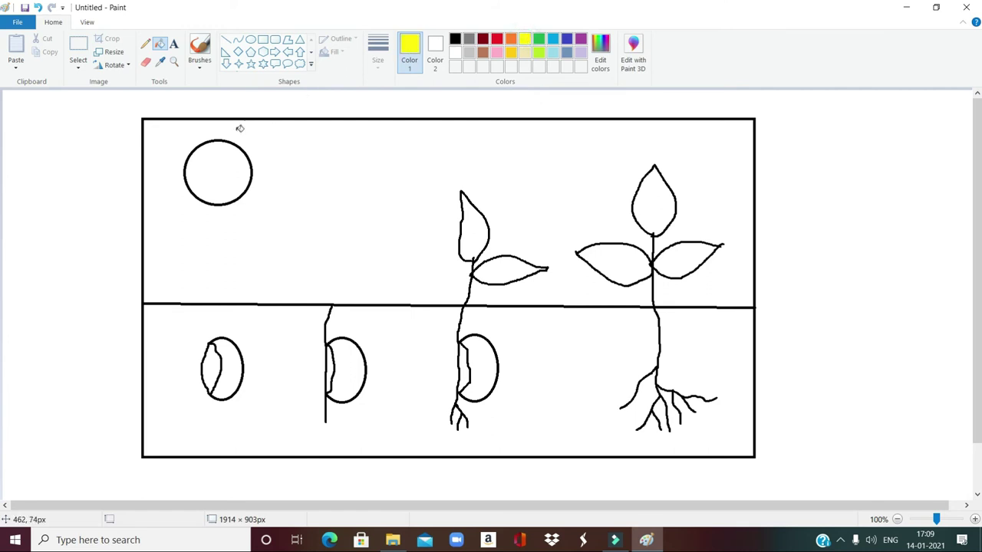